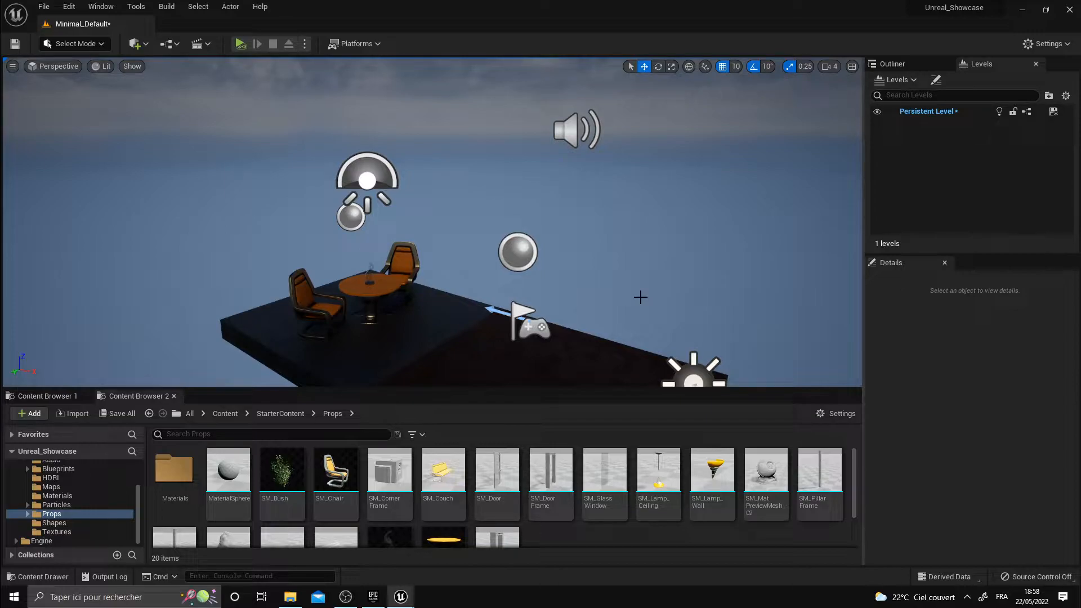
Step: Add the Third Person blueprint feature pack to the project from the root Content folder
scroll(90, 496, up, 3)
click(62, 476)
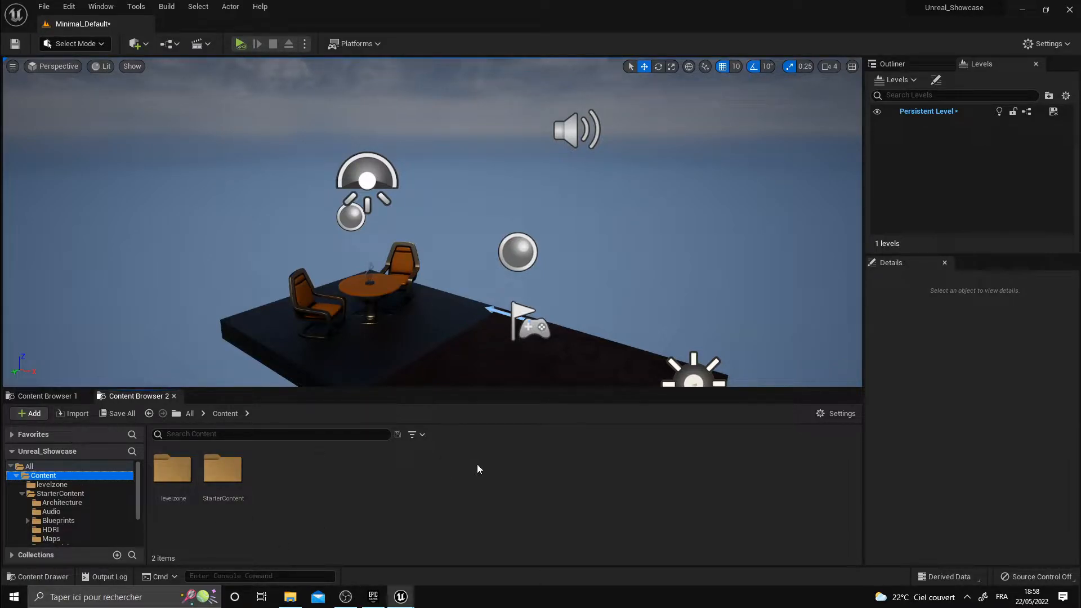
right_drag(433, 222, 400, 244)
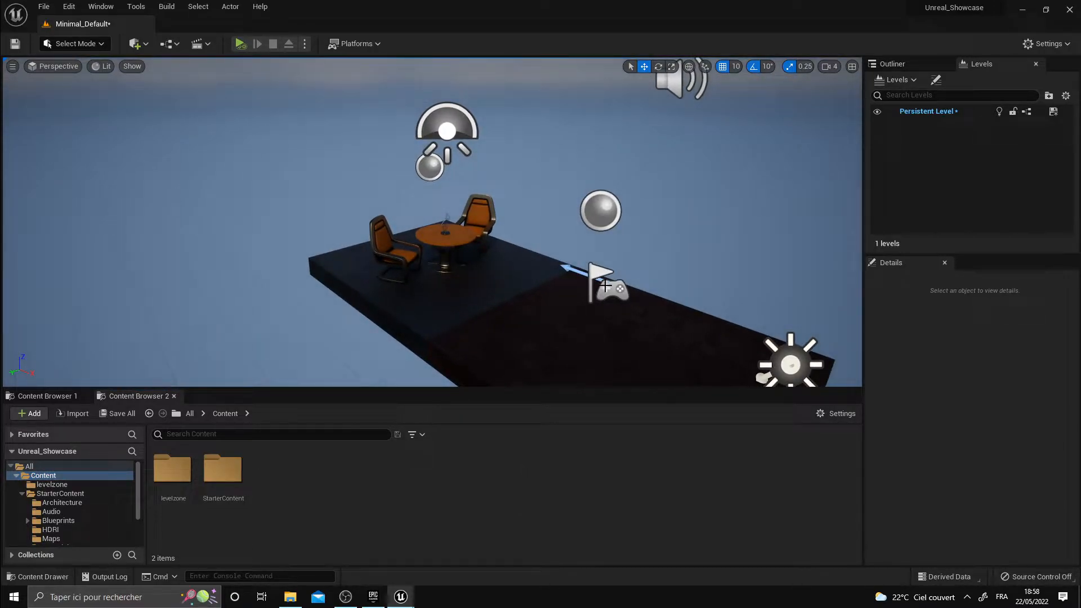
click(34, 414)
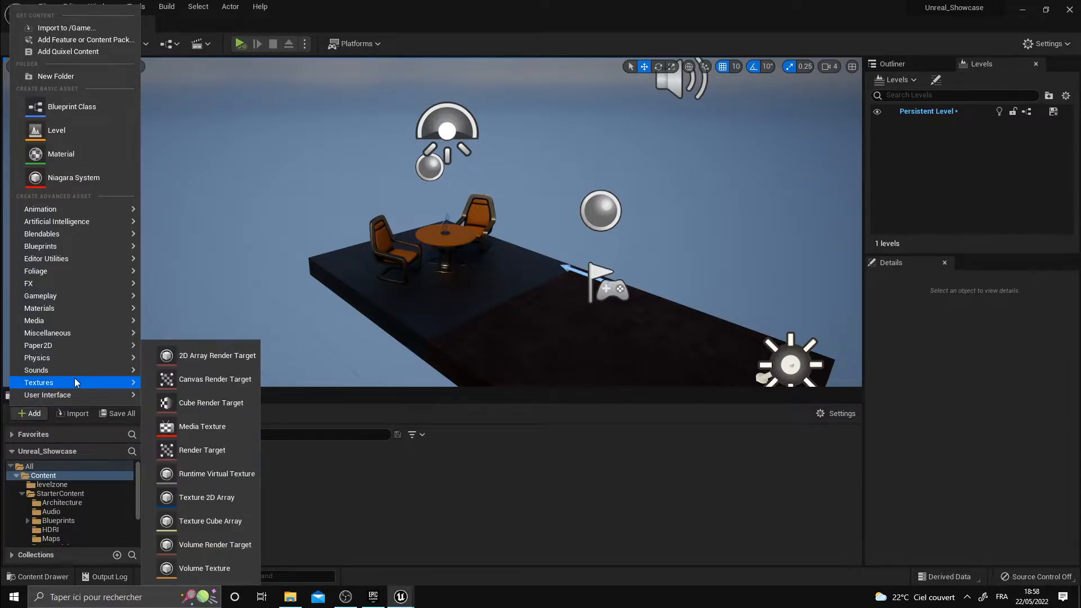
click(80, 41)
drag(456, 155, 445, 157)
click(441, 177)
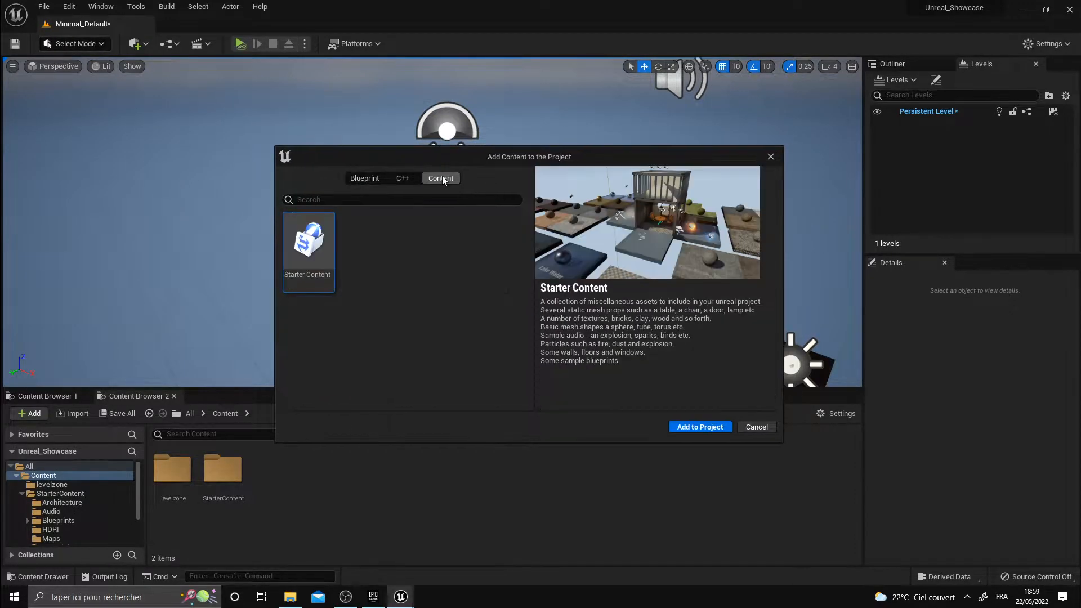
click(382, 179)
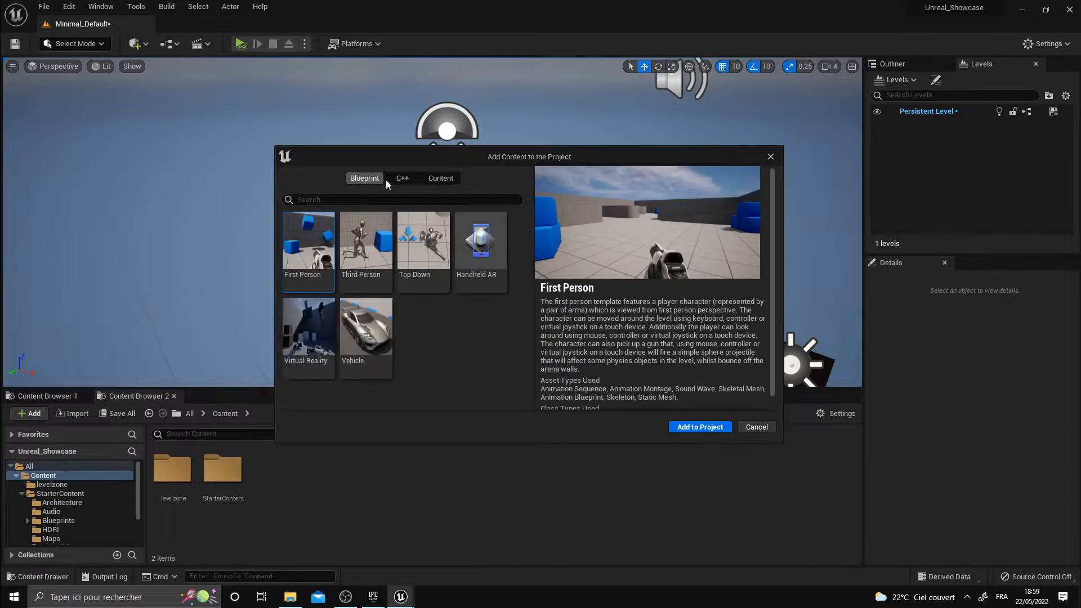
click(359, 259)
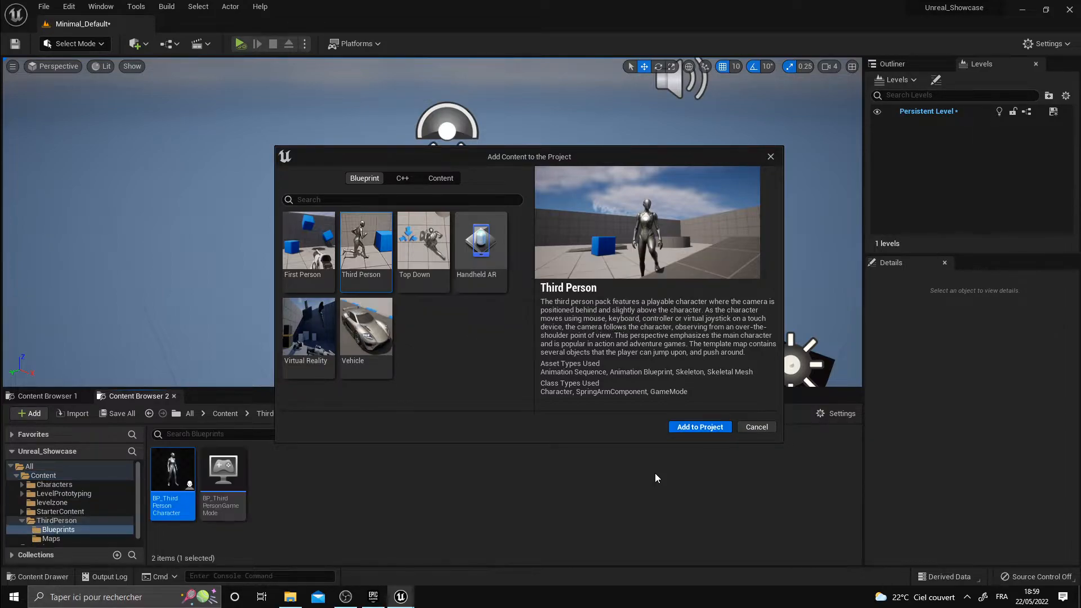
click(771, 158)
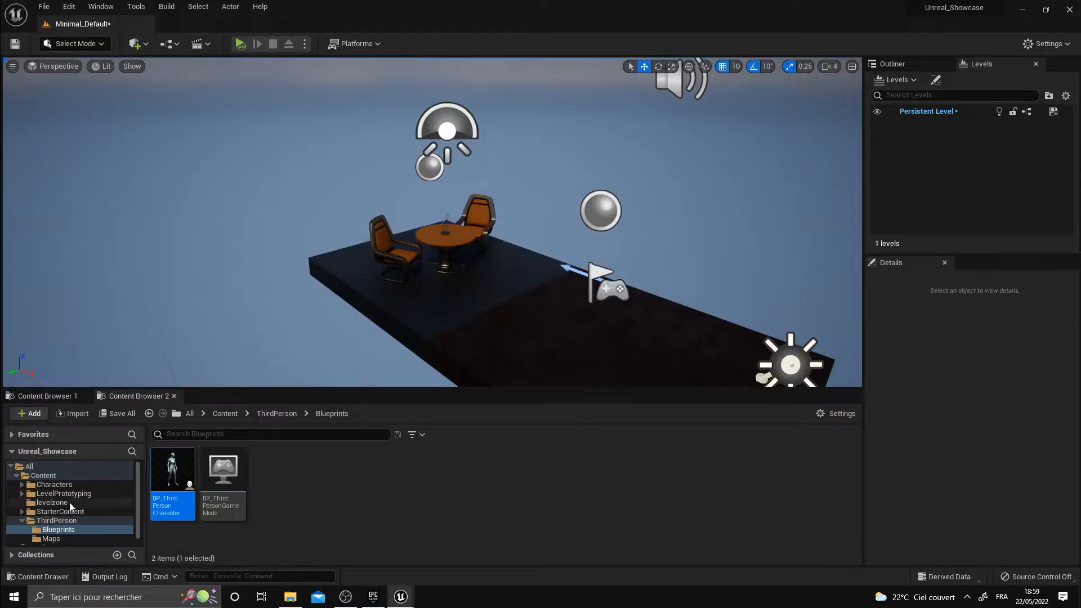
Step: Place BP_ThirdPersonCharacter from the ThirdPerson Blueprints folder onto the platform beside the table and chairs
click(56, 521)
click(59, 529)
drag(172, 473, 524, 312)
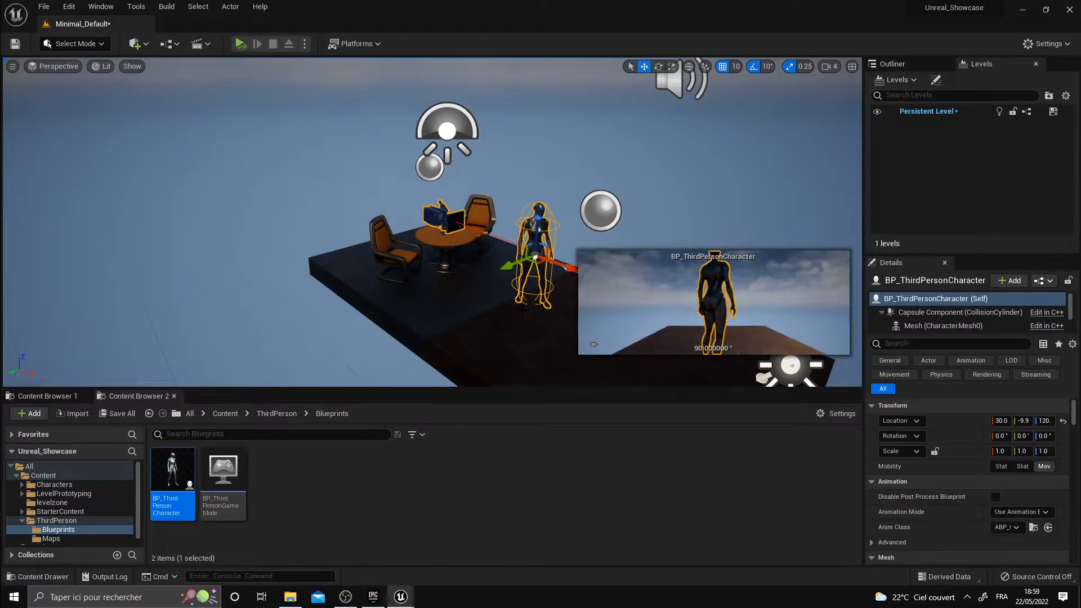
right_drag(491, 301, 459, 322)
click(493, 301)
click(421, 260)
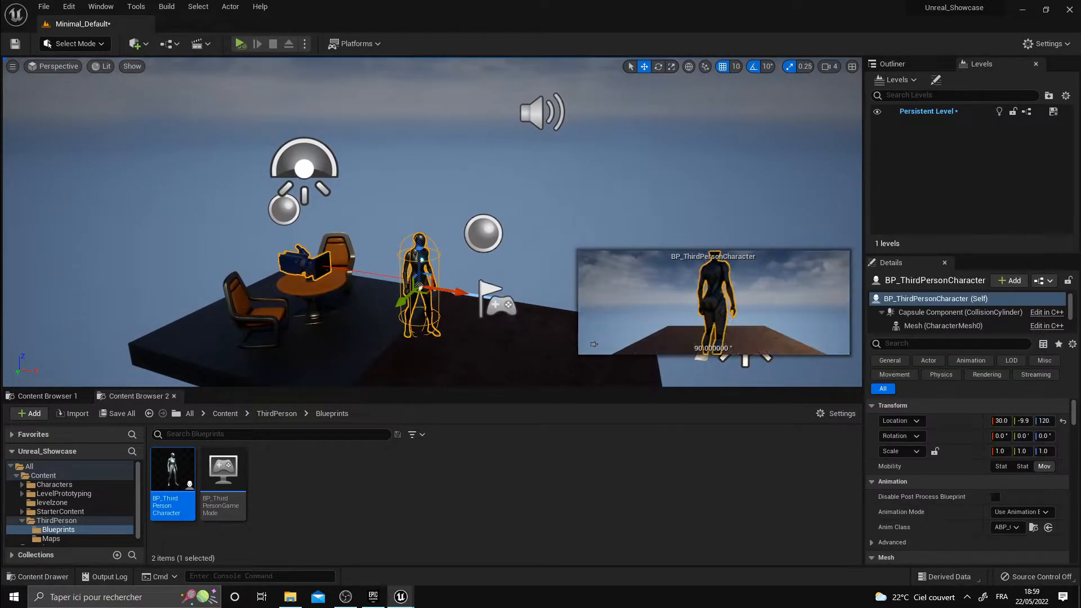
Step: Move the third-person character away from the table to about X 250, Y 90, and rotate it about -60° around Z
drag(426, 296, 554, 344)
mouse_move(554, 344)
right_down()
mouse_move(565, 351)
mouse_move(555, 349)
right_up()
key(e)
drag(522, 323, 583, 333)
right_drag(583, 333, 609, 332)
Step: Examine the action and axis mappings in the Engine Input section of the project settings
click(107, 7)
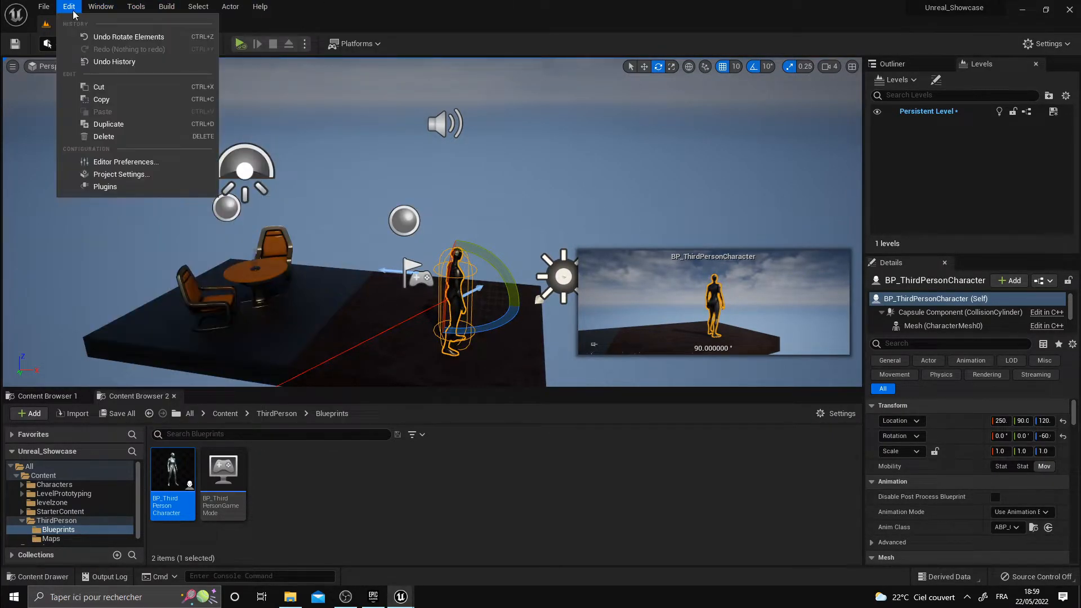
click(125, 183)
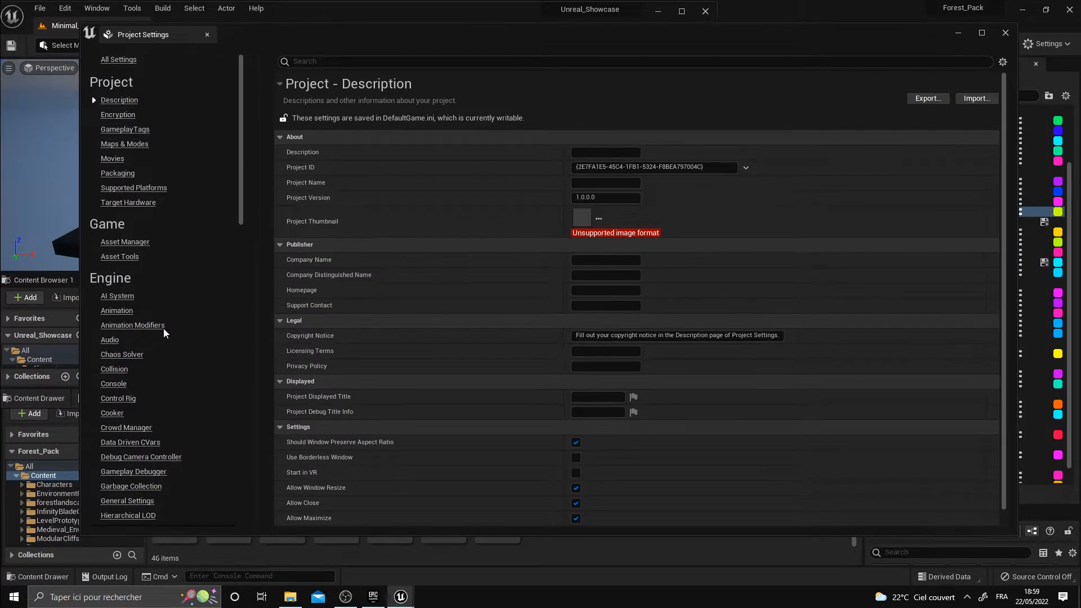
scroll(125, 389, down, 2)
click(109, 476)
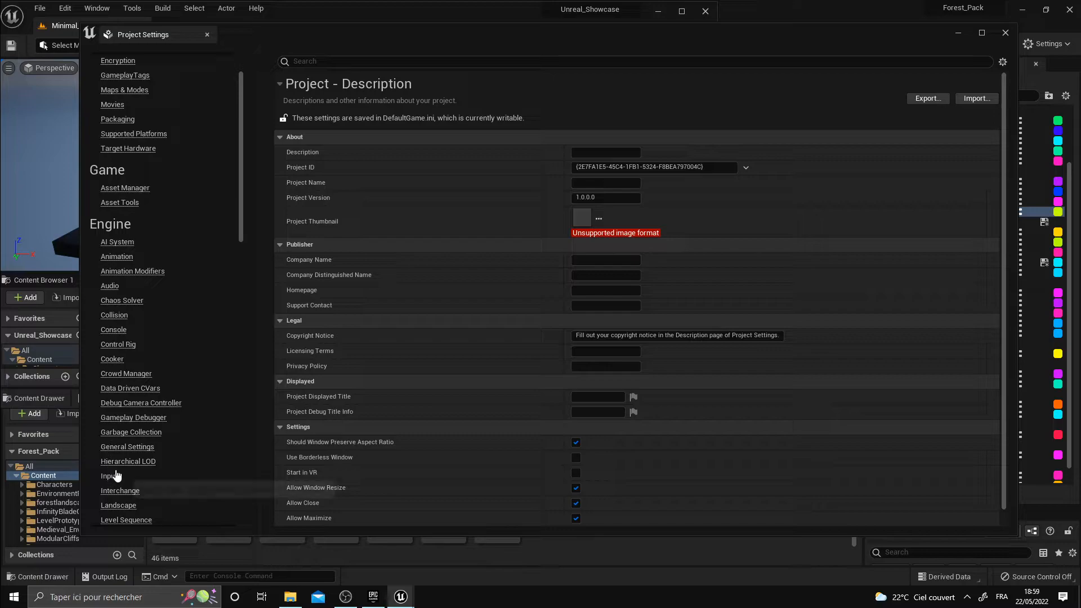
click(280, 198)
click(279, 183)
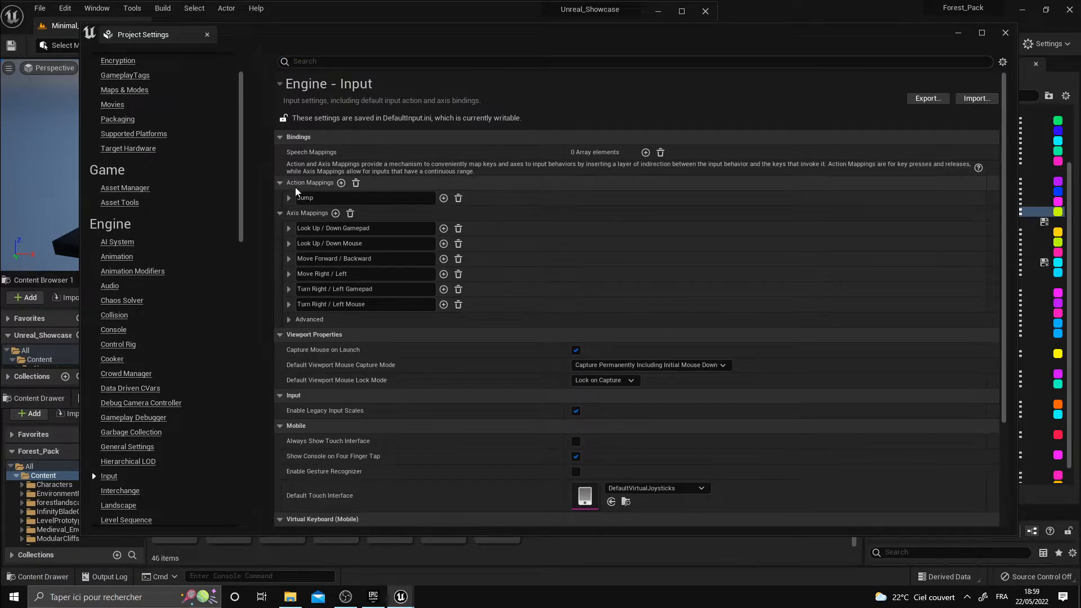
scroll(162, 293, up, 2)
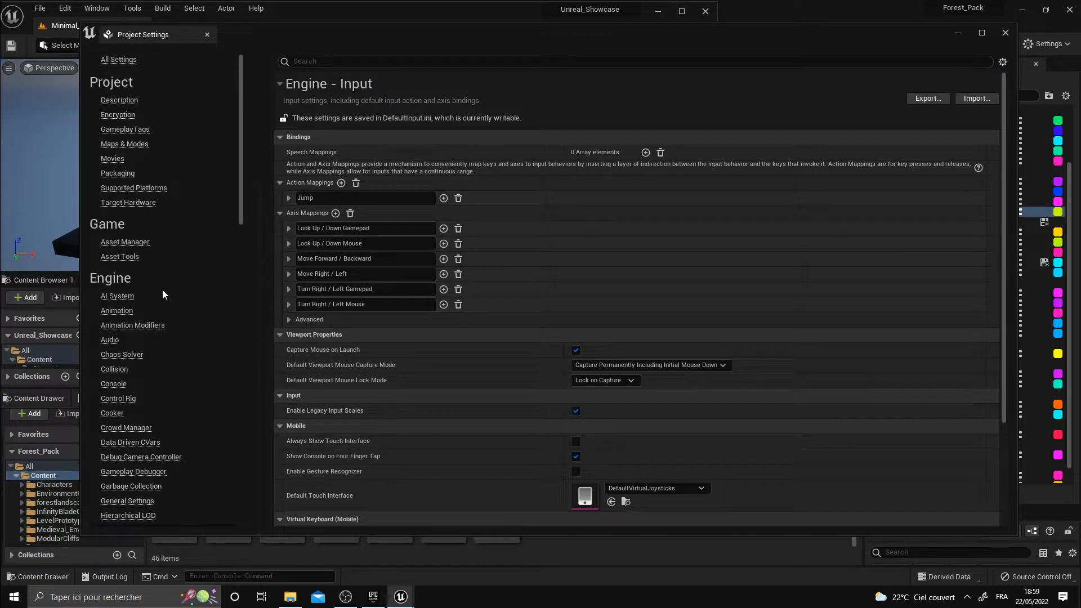
Step: Examine the selected game mode and advanced default mode options under Maps & Modes, and return to the maximized Unreal_Showcase editor
click(123, 144)
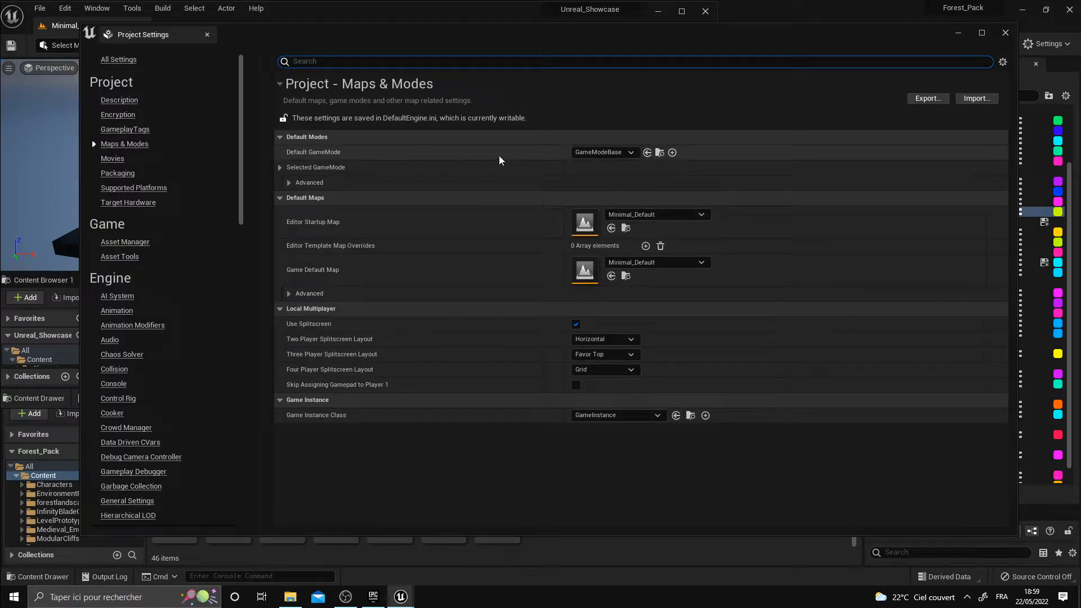
click(285, 185)
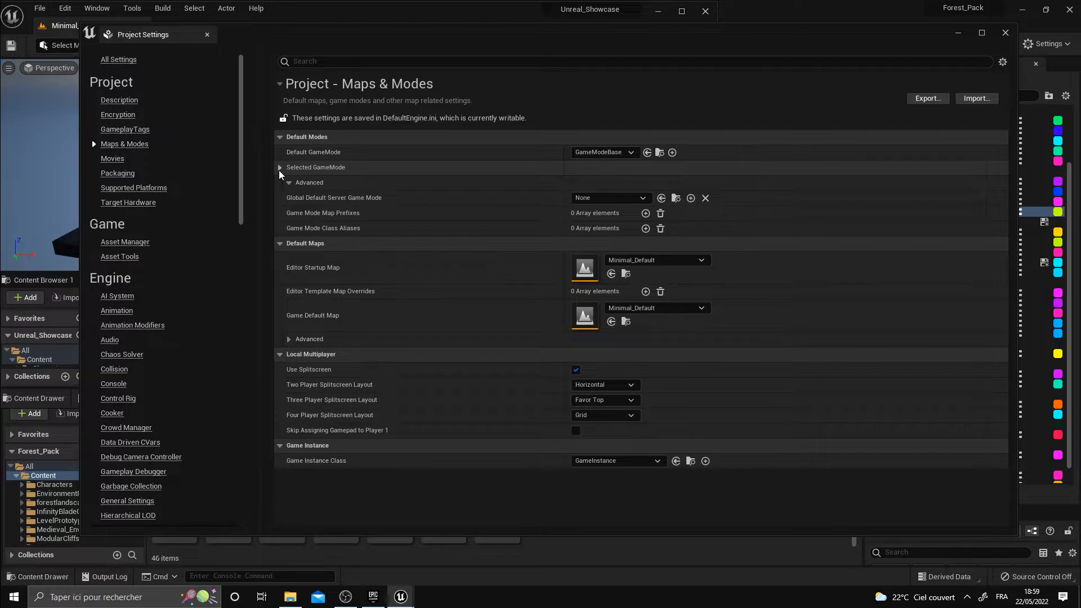
click(280, 169)
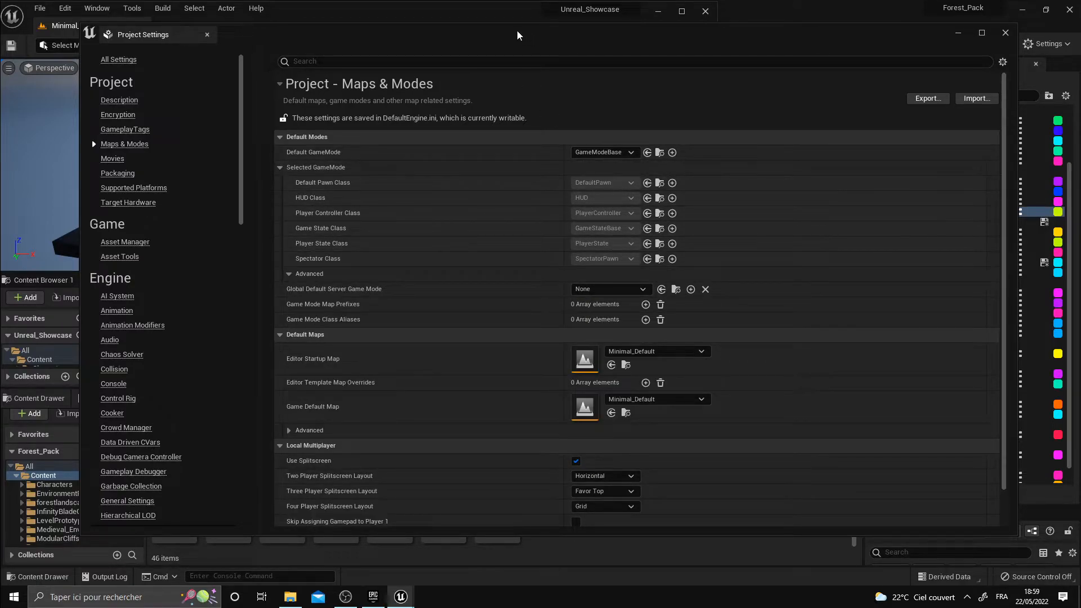
drag(517, 35, 1080, 113)
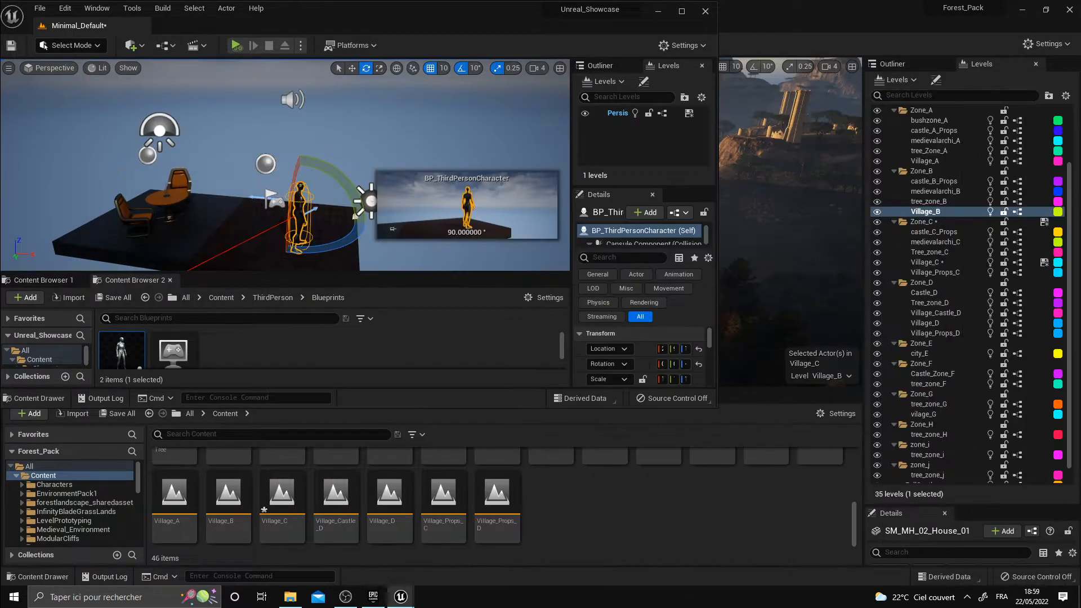
double_click(495, 23)
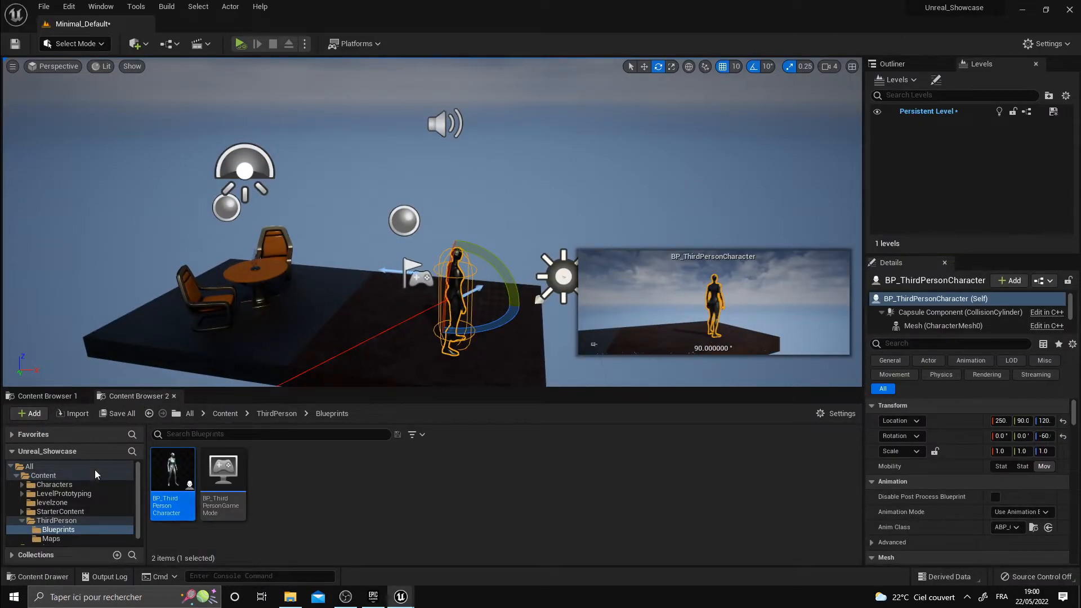
Step: Review the Blueprint, C++ and Content categories of feature packs available for the Content folder without adding any
click(225, 414)
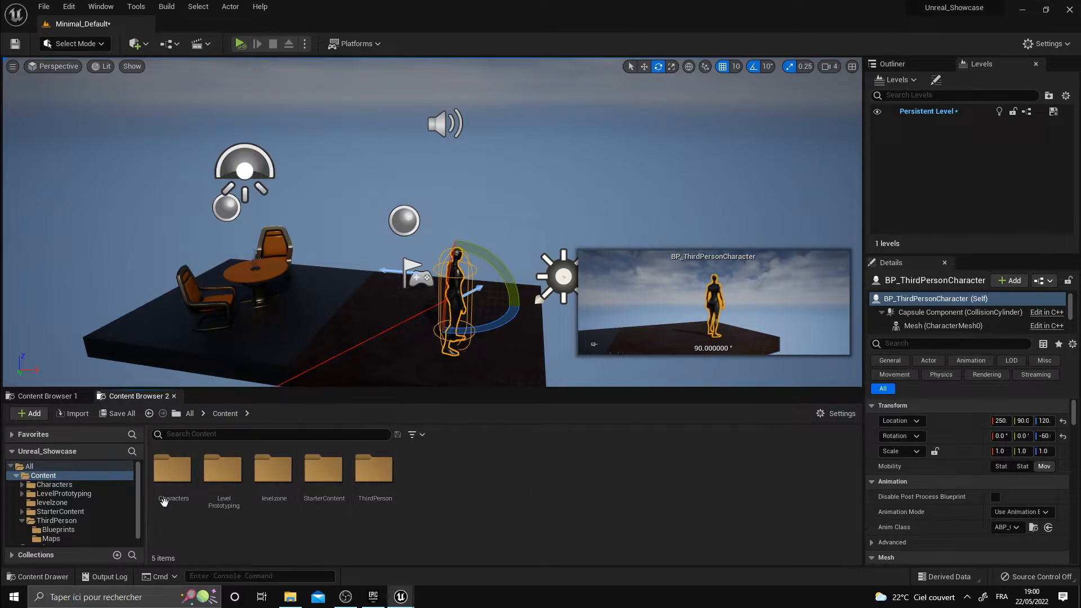
click(21, 415)
click(75, 45)
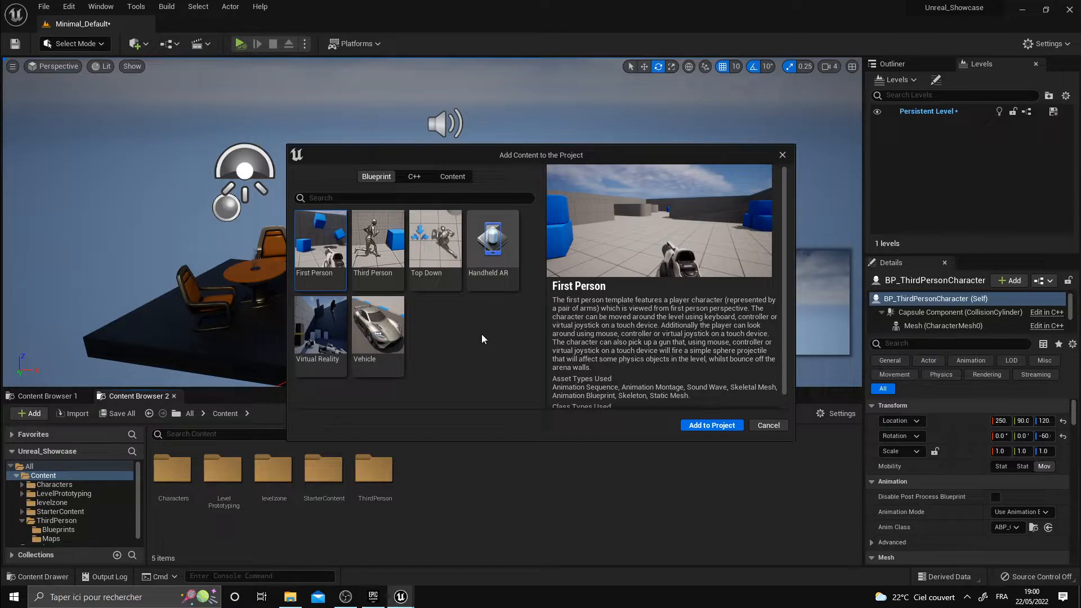
click(407, 179)
click(445, 178)
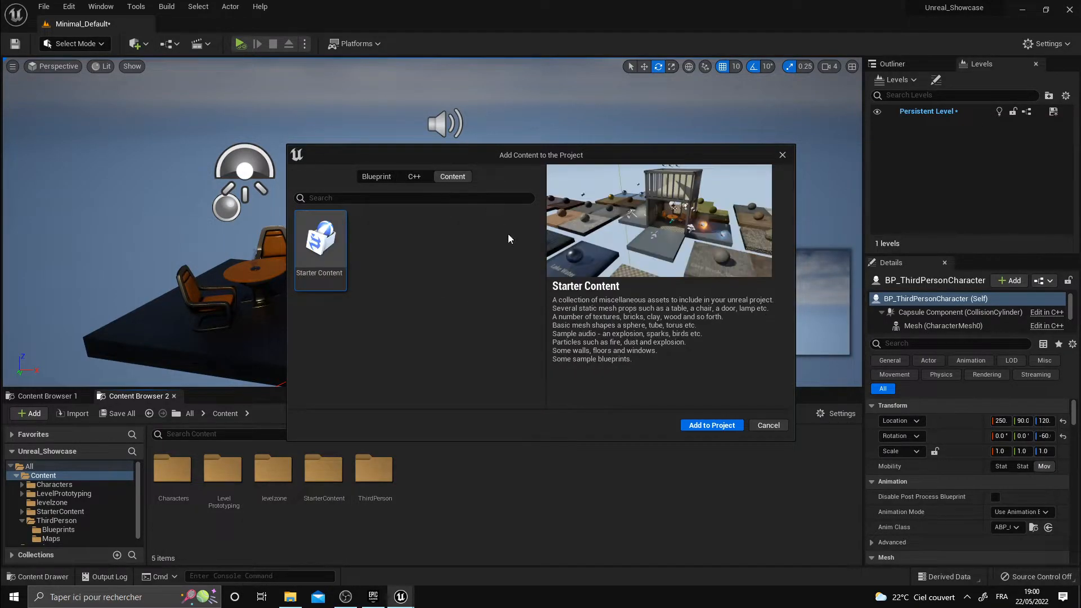
click(769, 425)
Step: Switch to the Epic Games Launcher and start adding Advanced Village Pack from the vault to a project
click(372, 596)
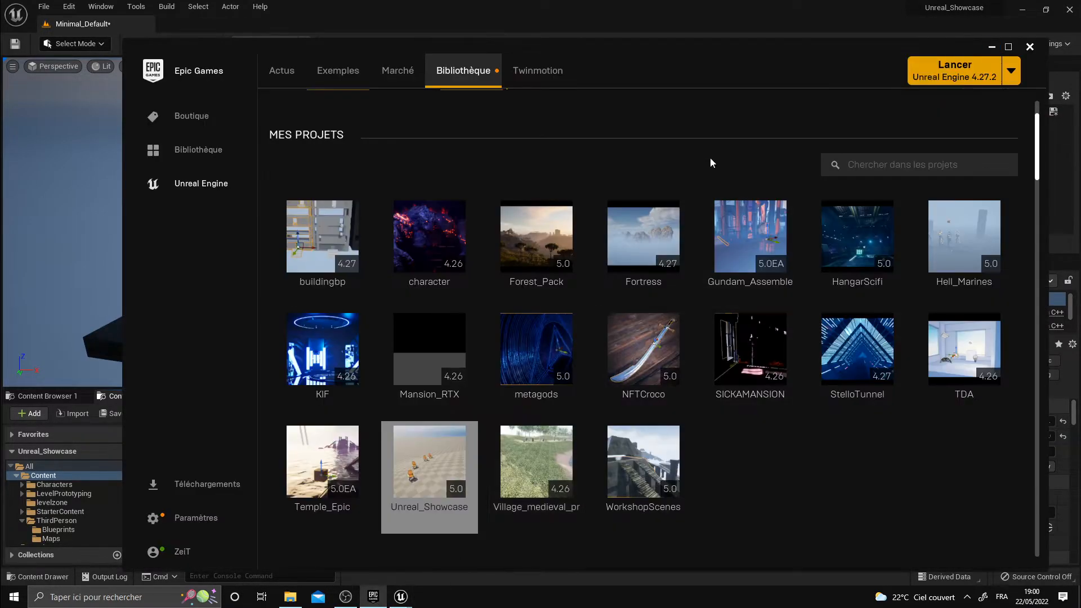
scroll(886, 291, down, 4)
drag(1036, 179, 1039, 196)
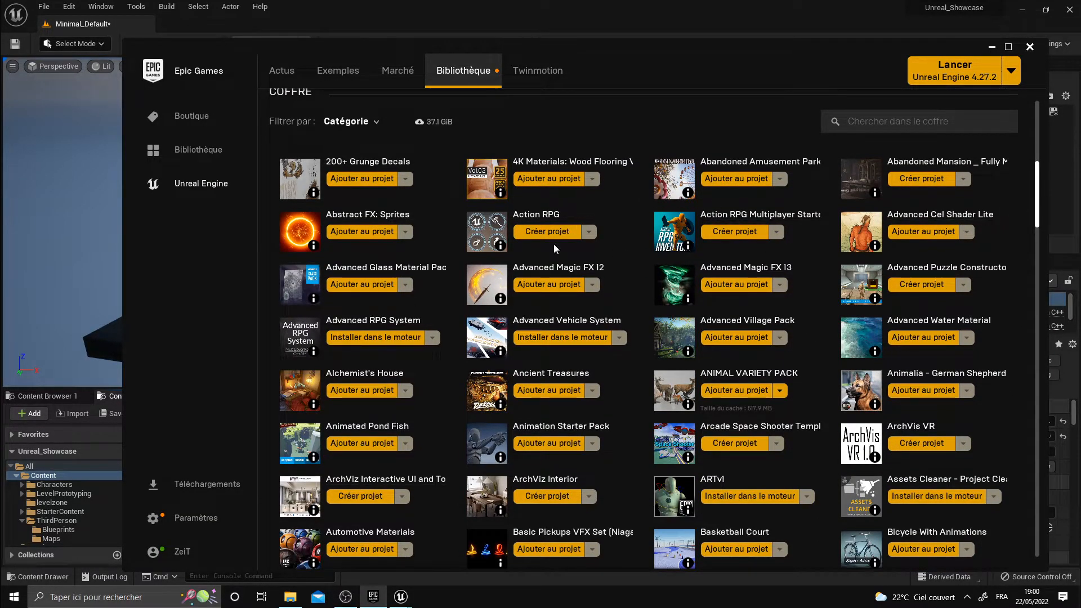
scroll(591, 337, down, 1)
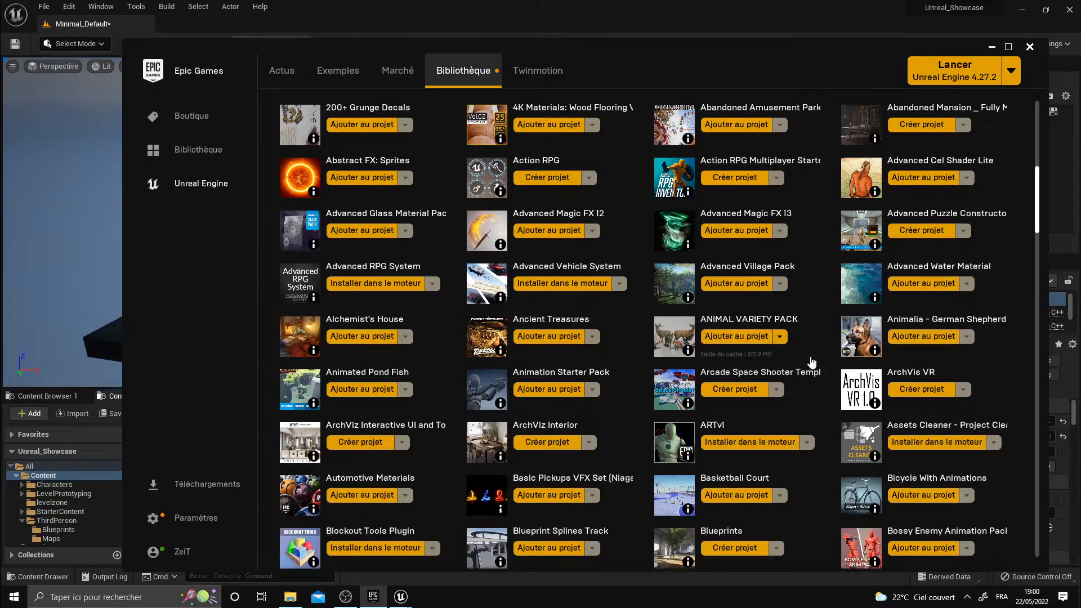
scroll(632, 467, up, 2)
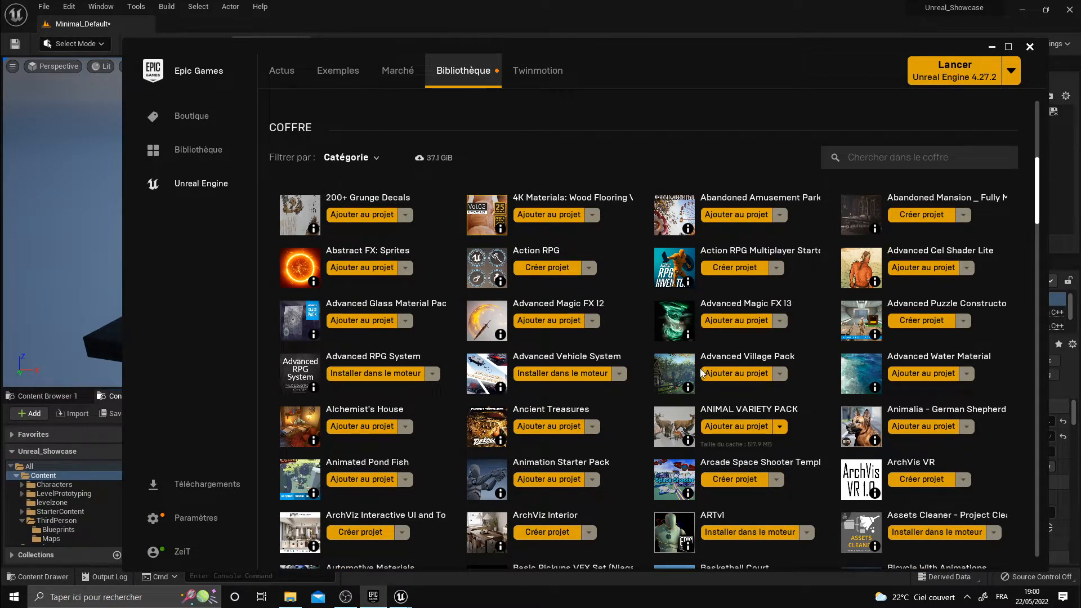
click(740, 376)
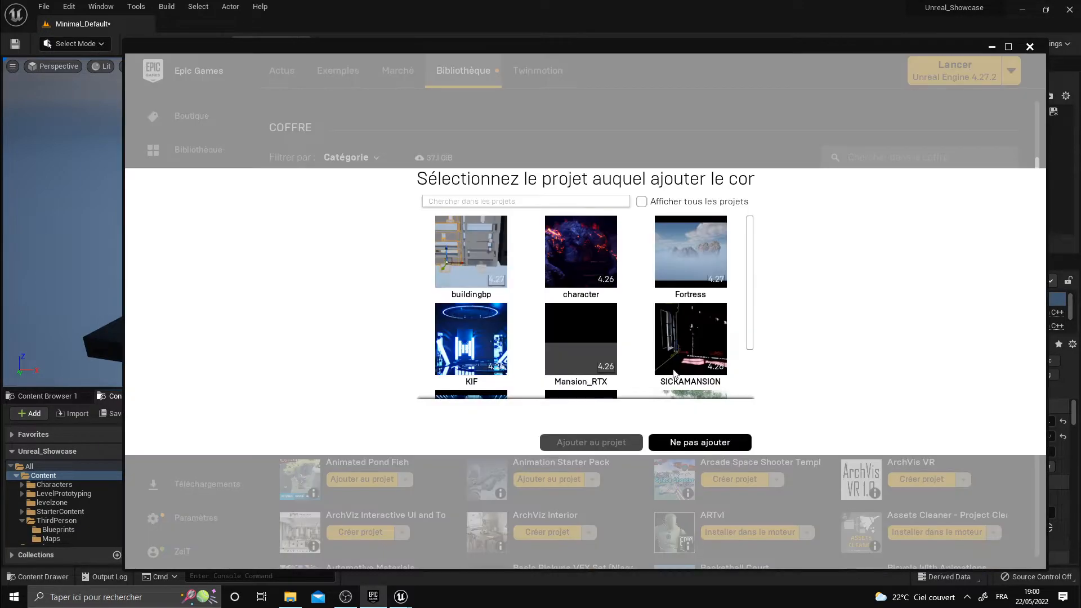
Step: Compare the compatible projects with the full project list available for Advanced Village Pack
drag(749, 242, 766, 259)
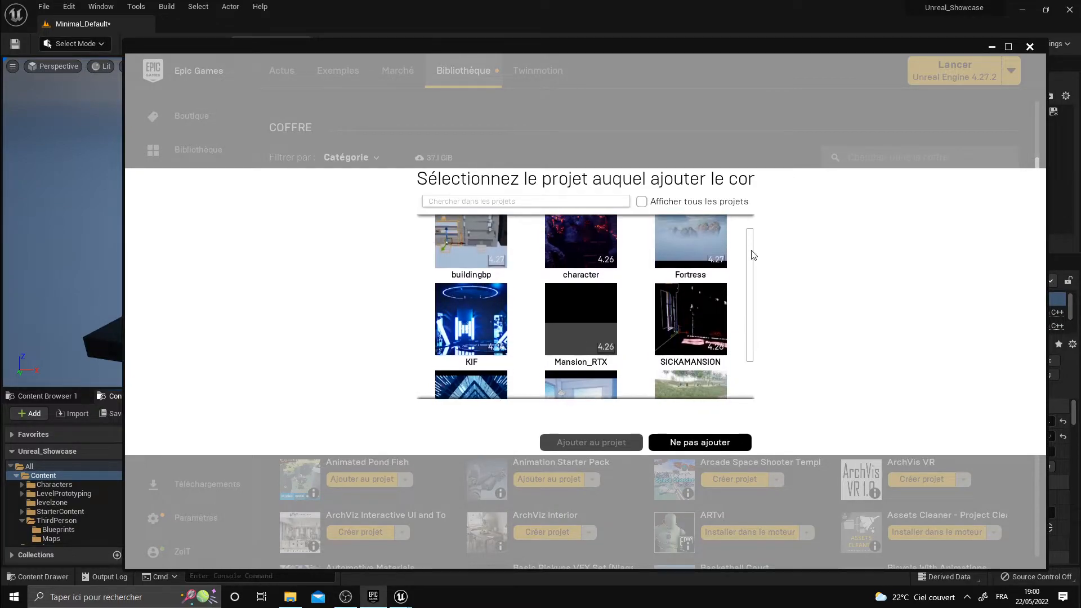
click(642, 202)
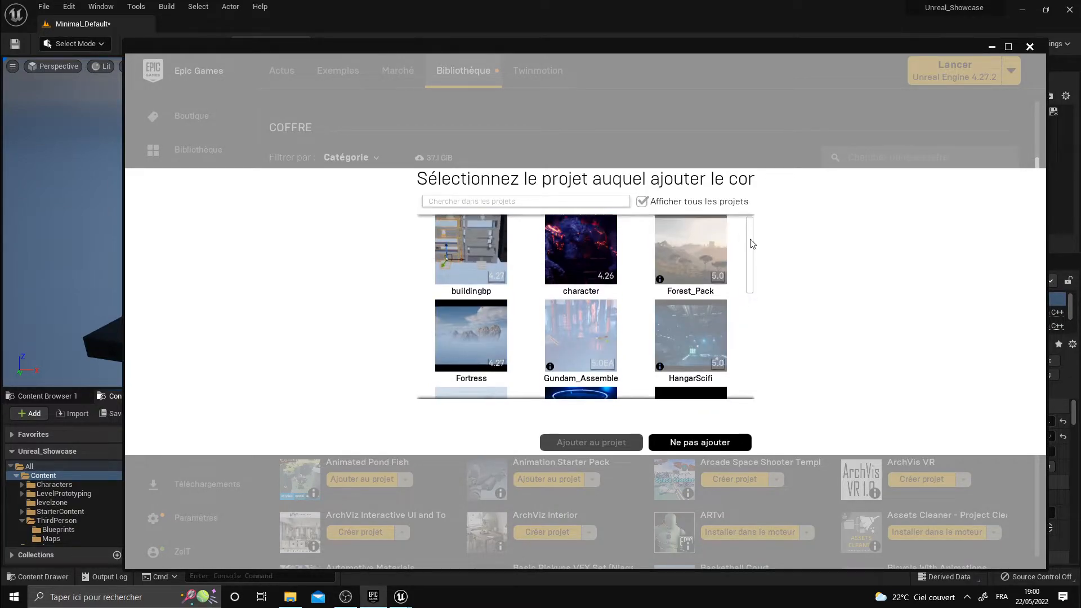
click(642, 201)
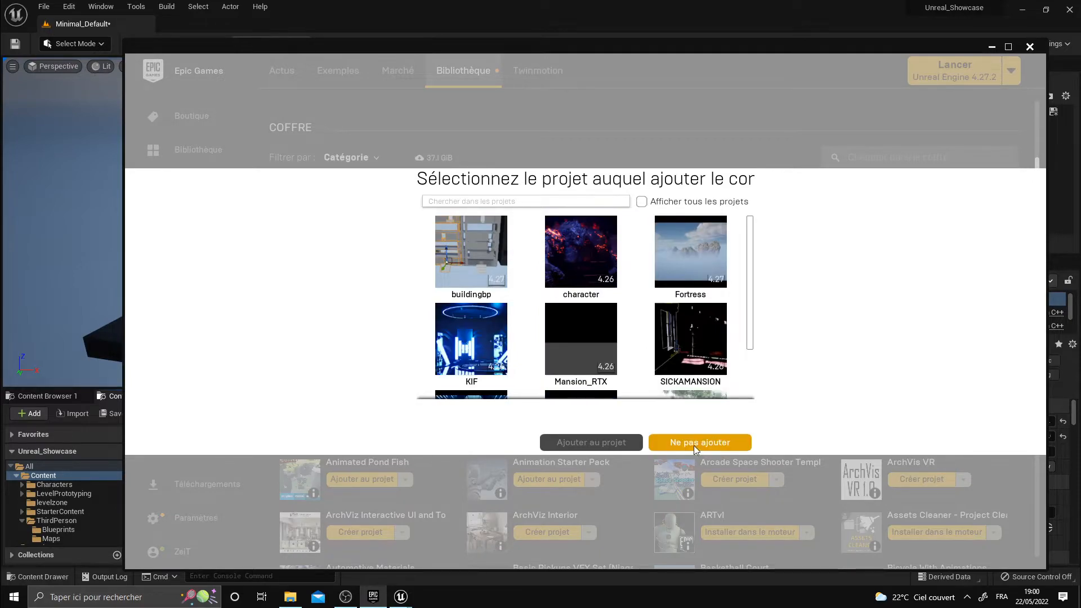
scroll(768, 302, down, 3)
scroll(706, 262, up, 2)
scroll(749, 270, down, 1)
scroll(750, 262, up, 2)
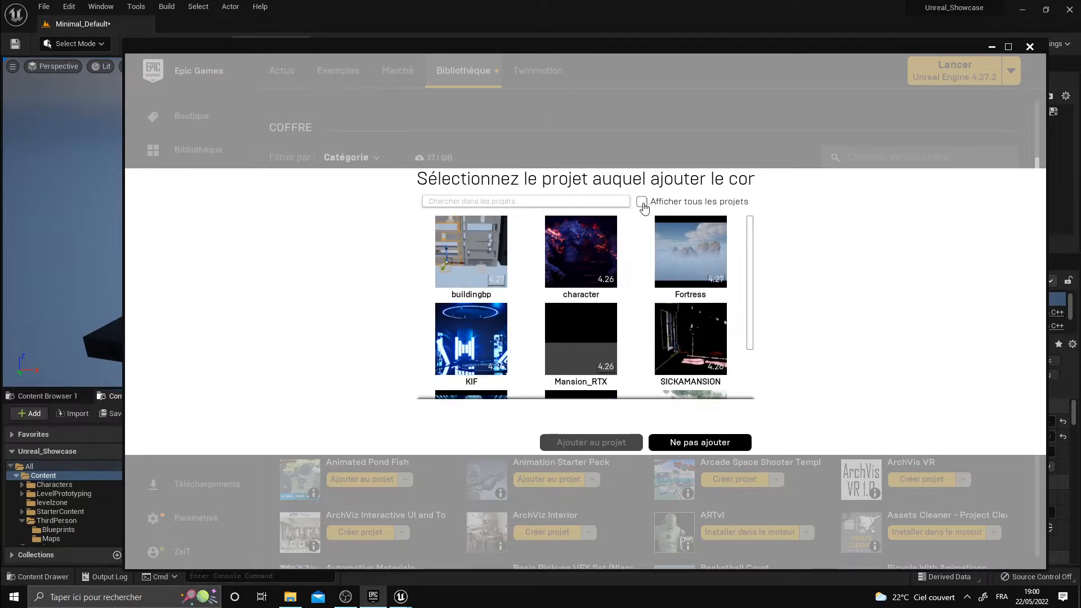
Step: Show all projects, choose Unreal_Showcase as the target for Advanced Village Pack, and set the version to 4.27
click(642, 202)
scroll(750, 259, down, 1)
drag(752, 264, 749, 360)
click(470, 364)
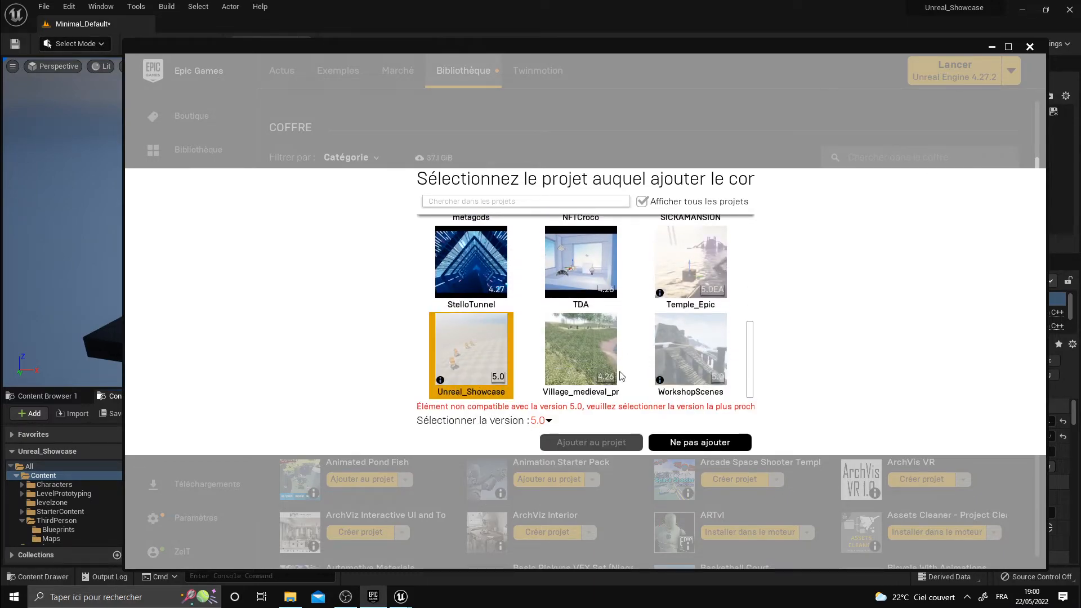
click(544, 421)
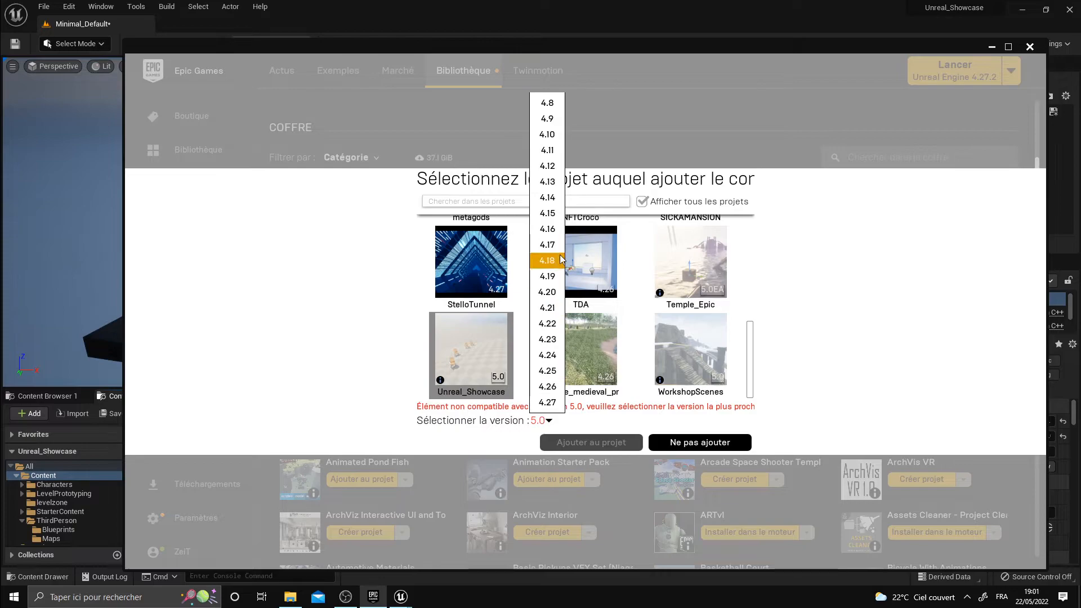
scroll(547, 315, up, 1)
click(547, 403)
click(546, 420)
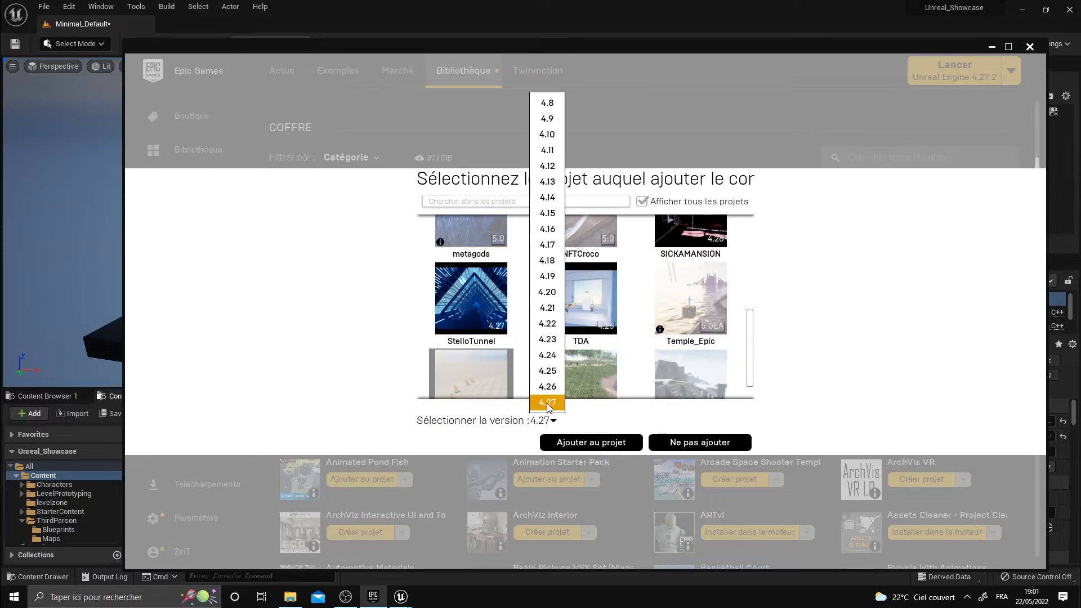
click(551, 421)
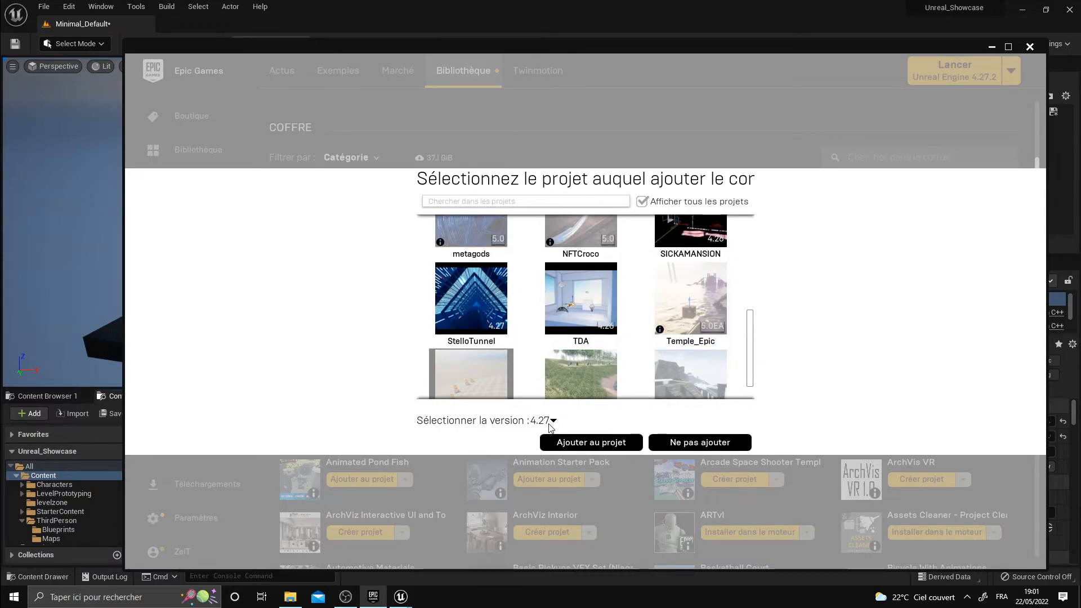
Step: Toggle the display of all projects, choose Unreal_Showcase again as the target for Advanced Village Pack, and set the version to 4.27
click(550, 422)
click(547, 401)
scroll(750, 364, down, 1)
click(642, 202)
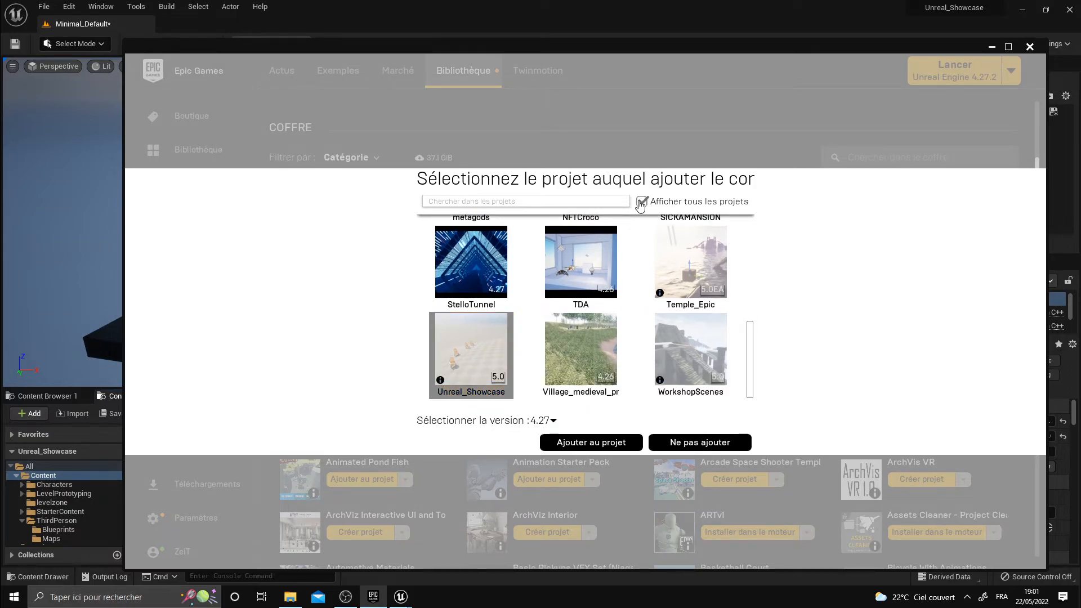
scroll(751, 285, down, 3)
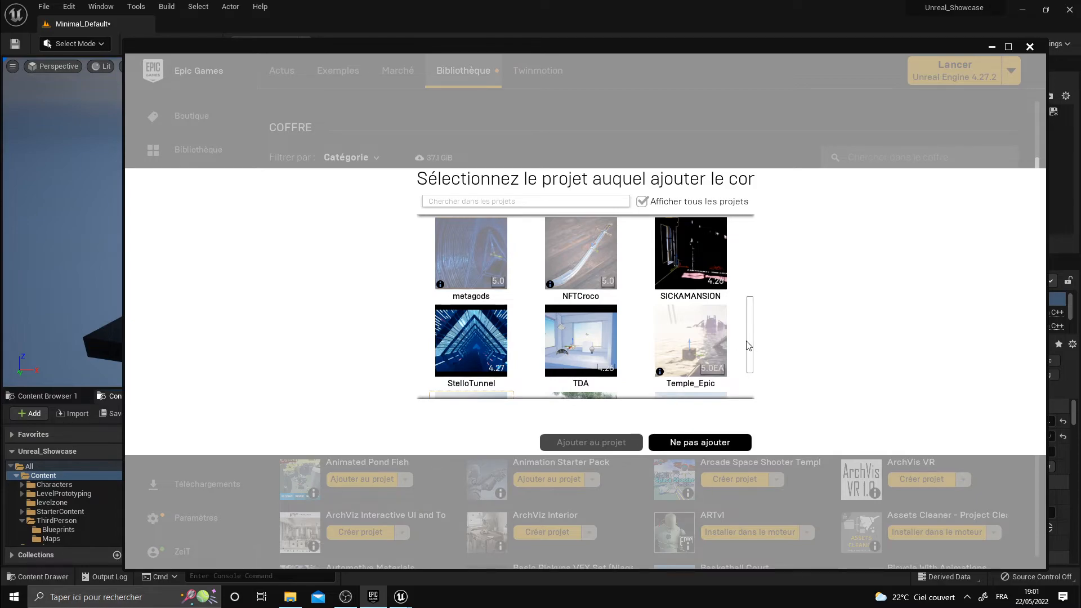
scroll(750, 349, down, 2)
click(472, 376)
click(540, 420)
click(539, 423)
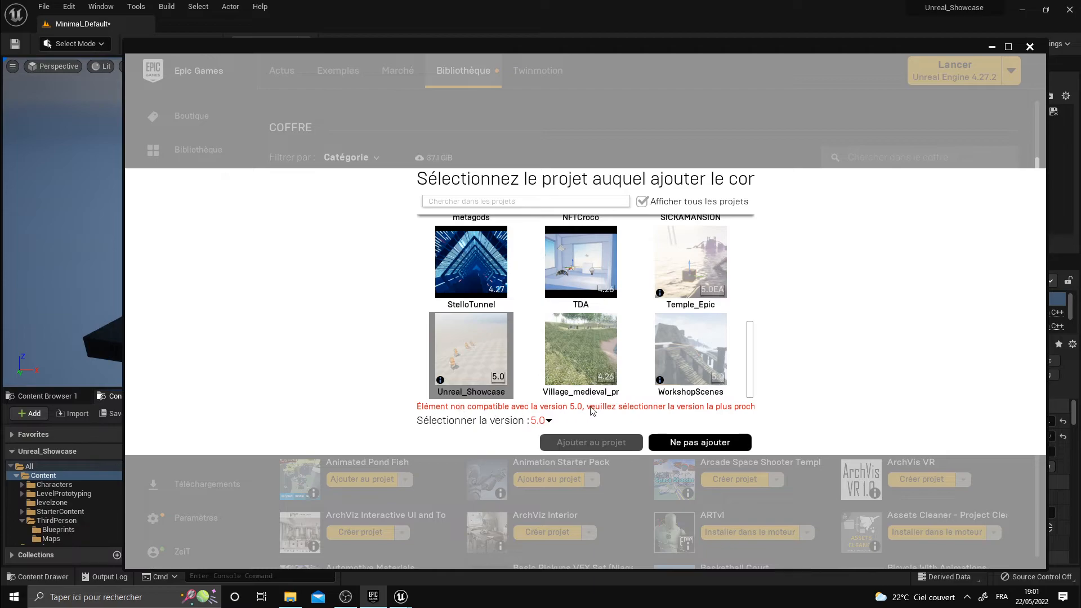
click(543, 421)
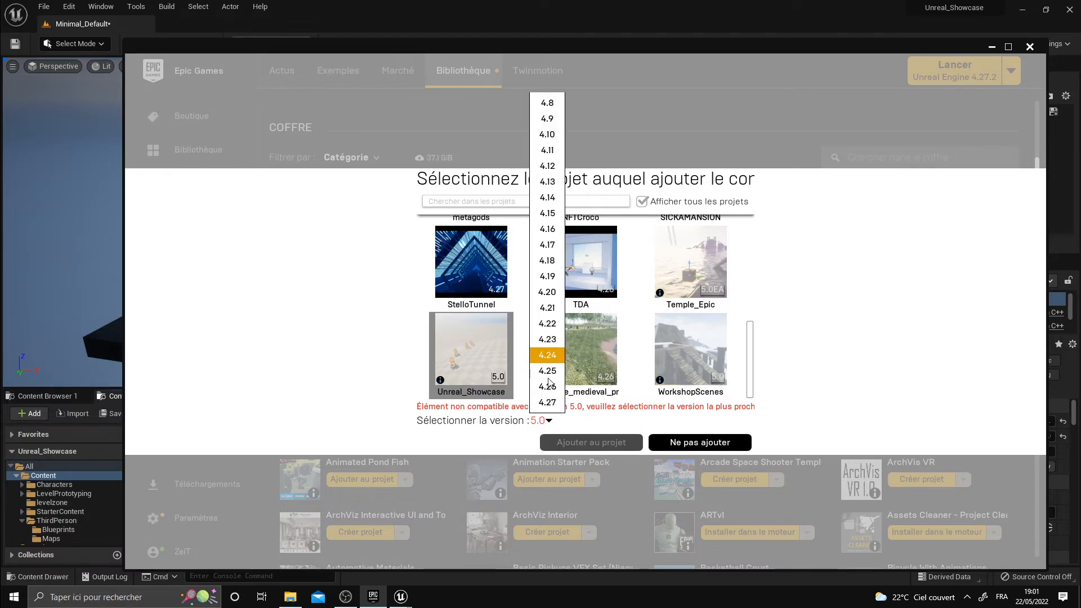
click(547, 403)
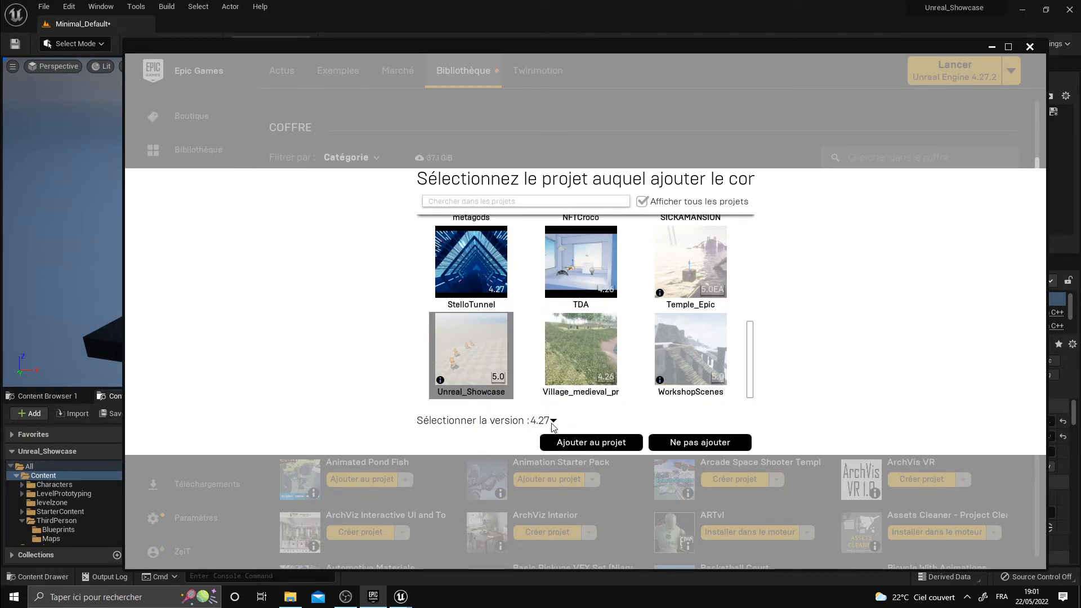
Step: Dismiss the project selection without adding Advanced Village Pack and go back to the list of own projects in the library
click(552, 423)
click(552, 413)
click(710, 441)
scroll(656, 434, up, 3)
scroll(662, 429, up, 6)
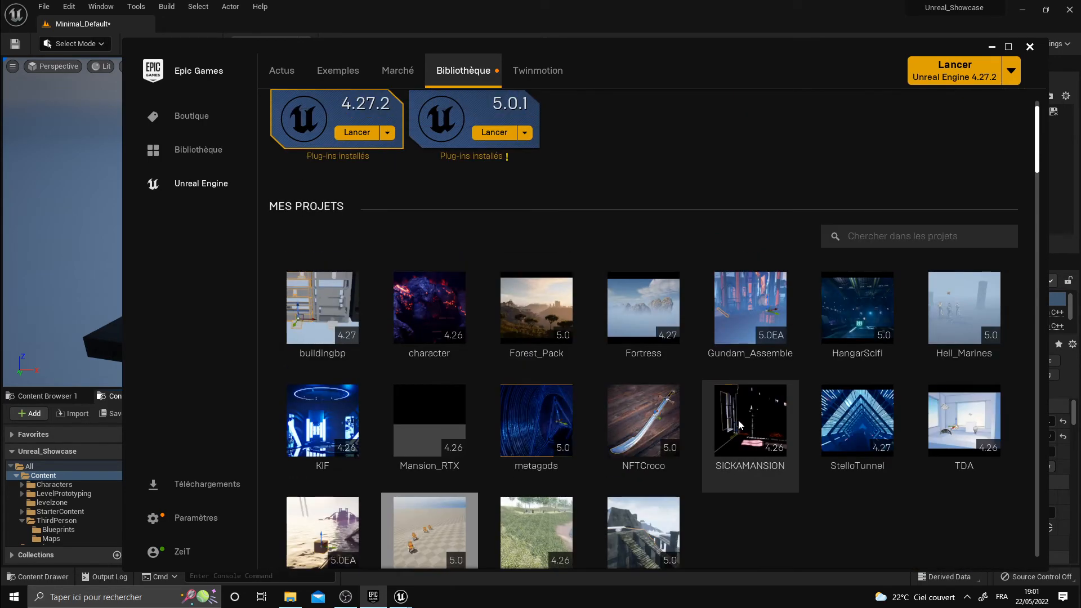